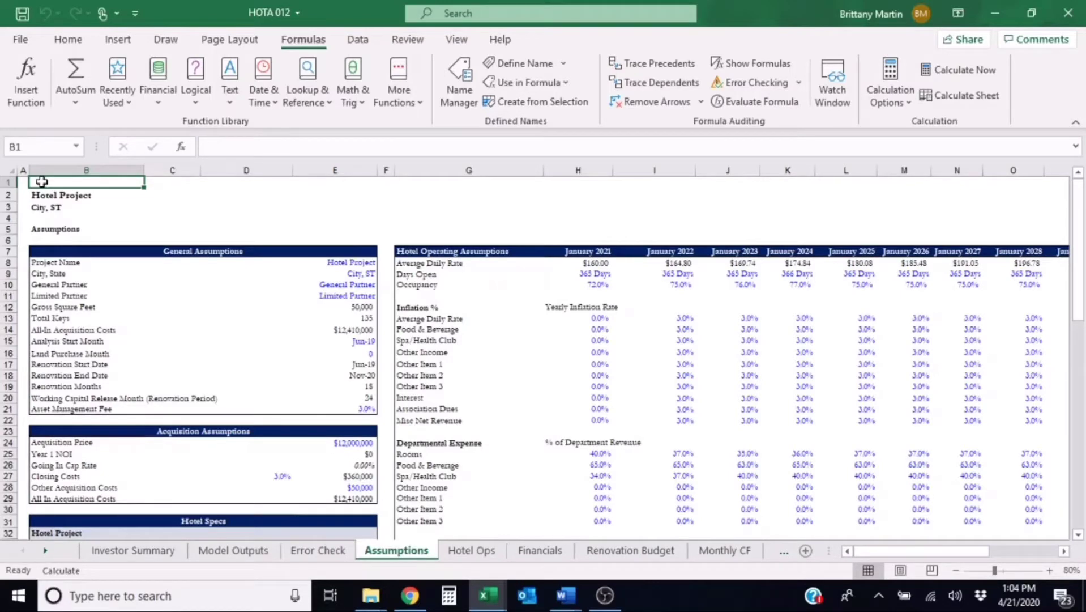
- Bring the Hotel Specs table B31:E38 into view and select the 50,000 SF Gross Total in E34
scroll(66, 318, "down", 1)
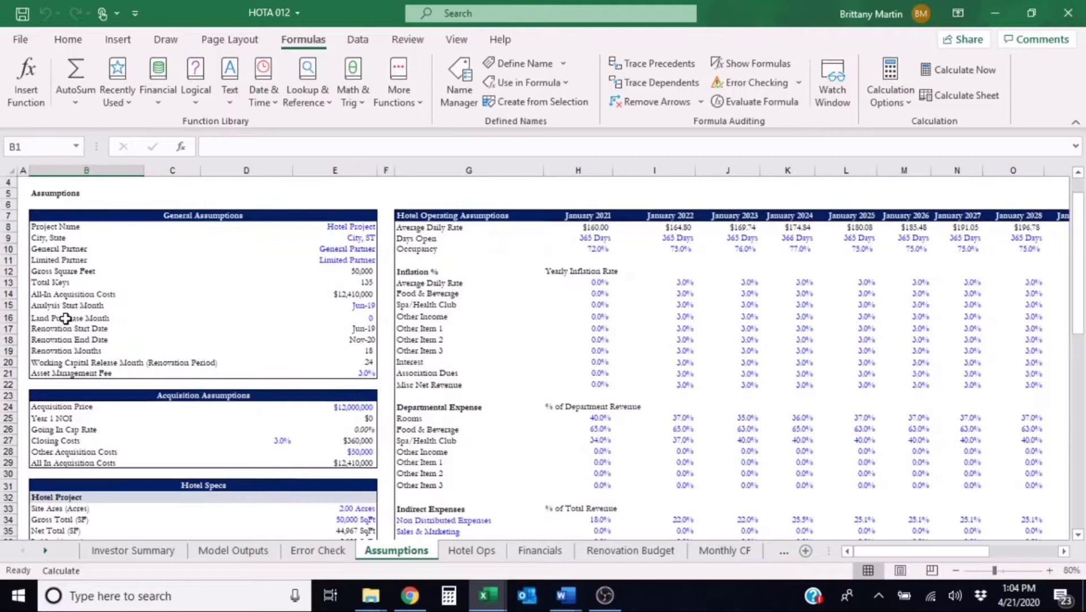
scroll(66, 319, "down", 5)
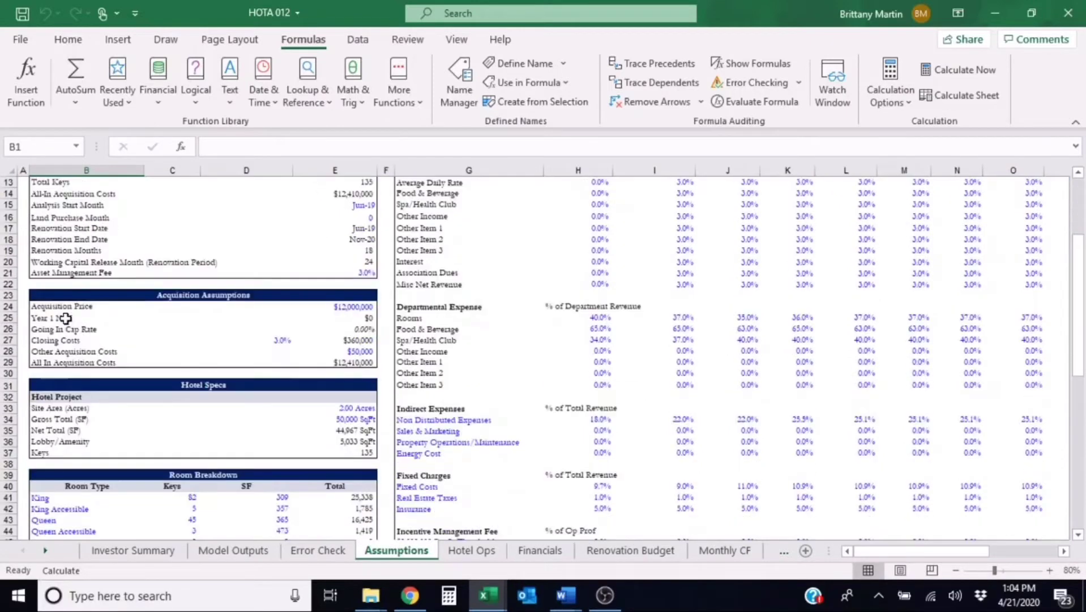
left_click_drag(60, 318, 369, 384)
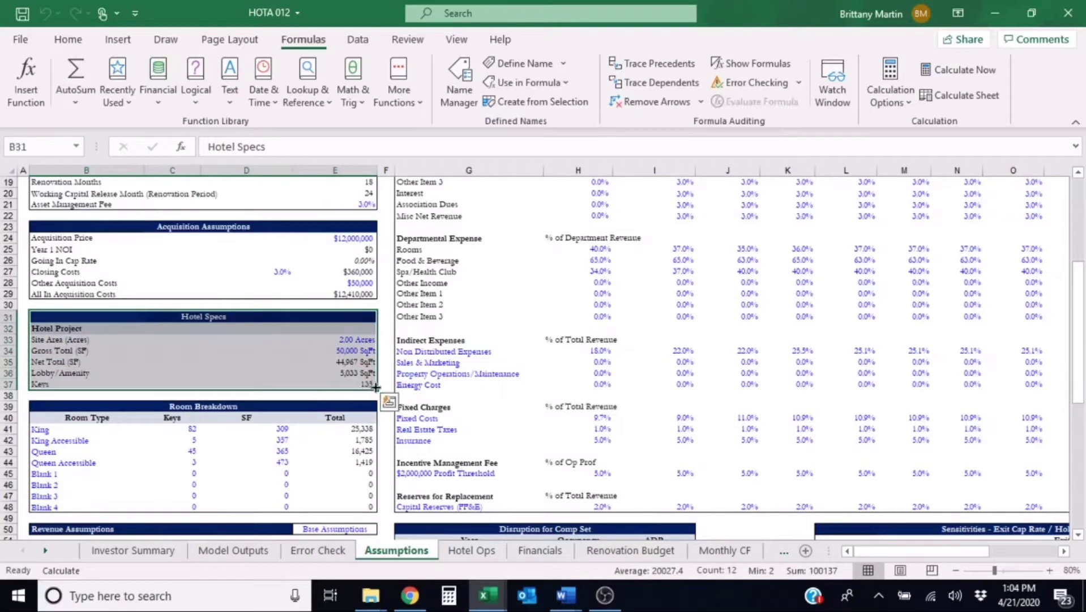
left_click(360, 351)
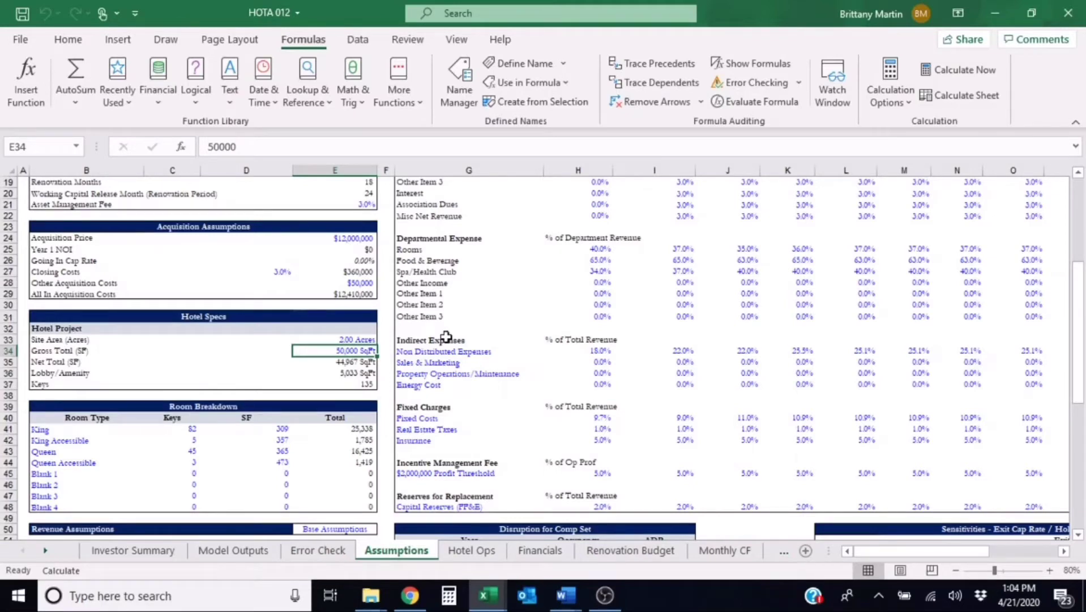
key("Down")
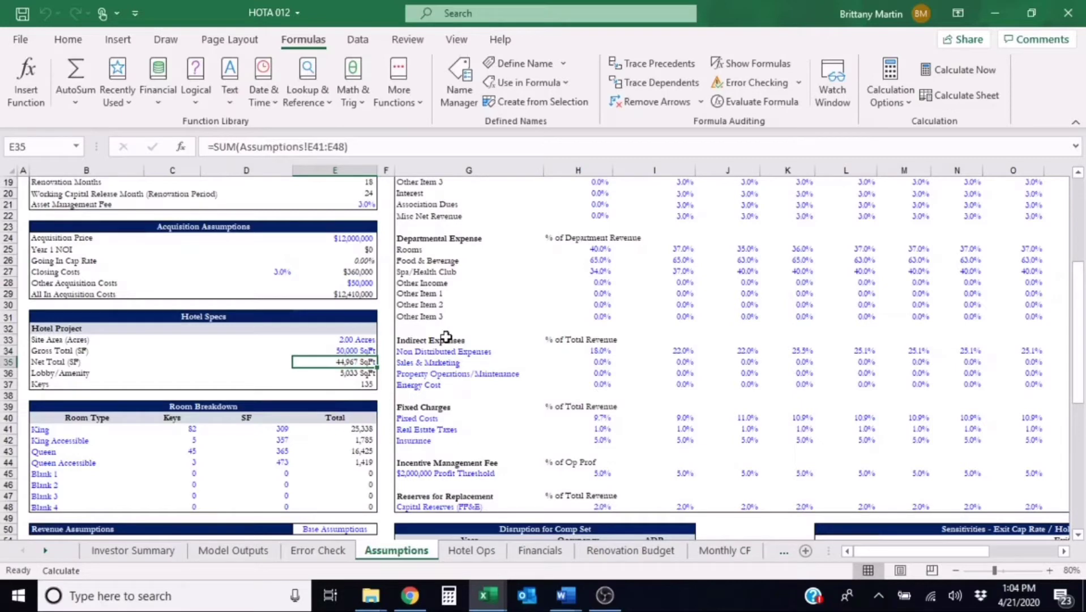
key("Up")
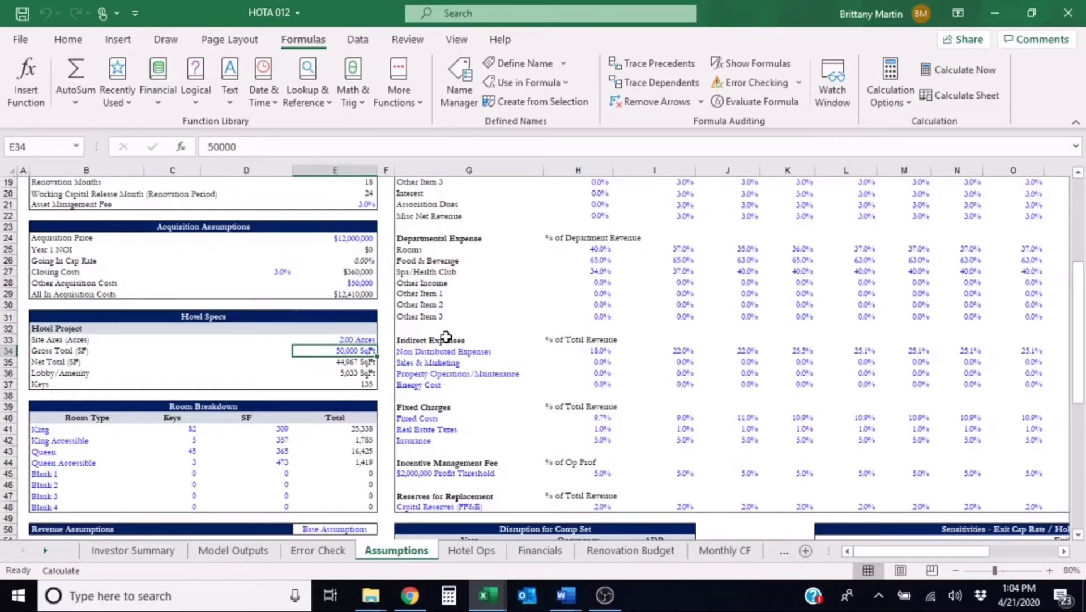
key("Down")
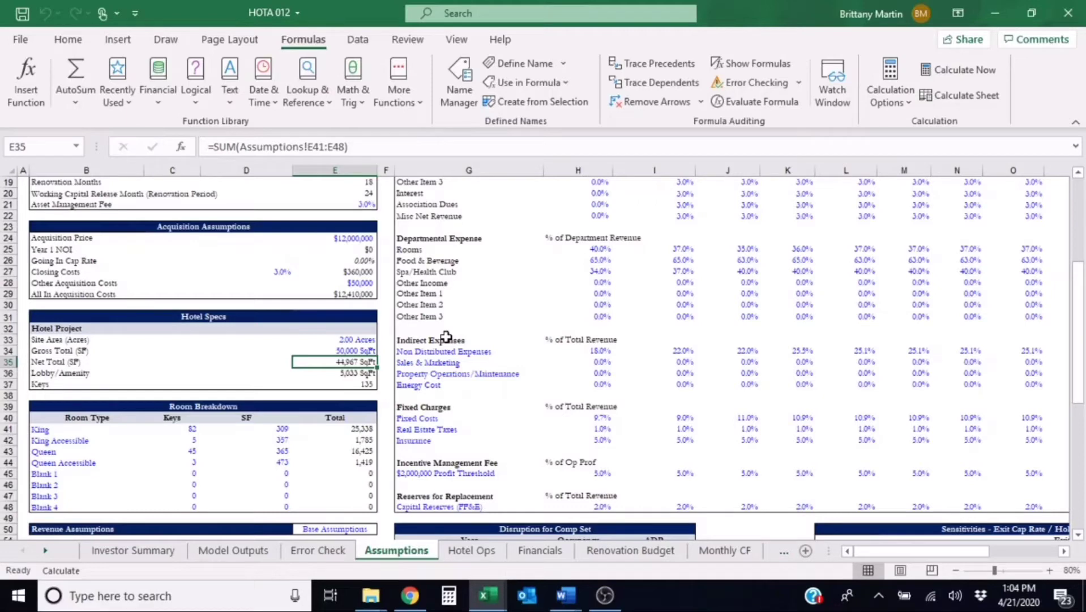
key("F2")
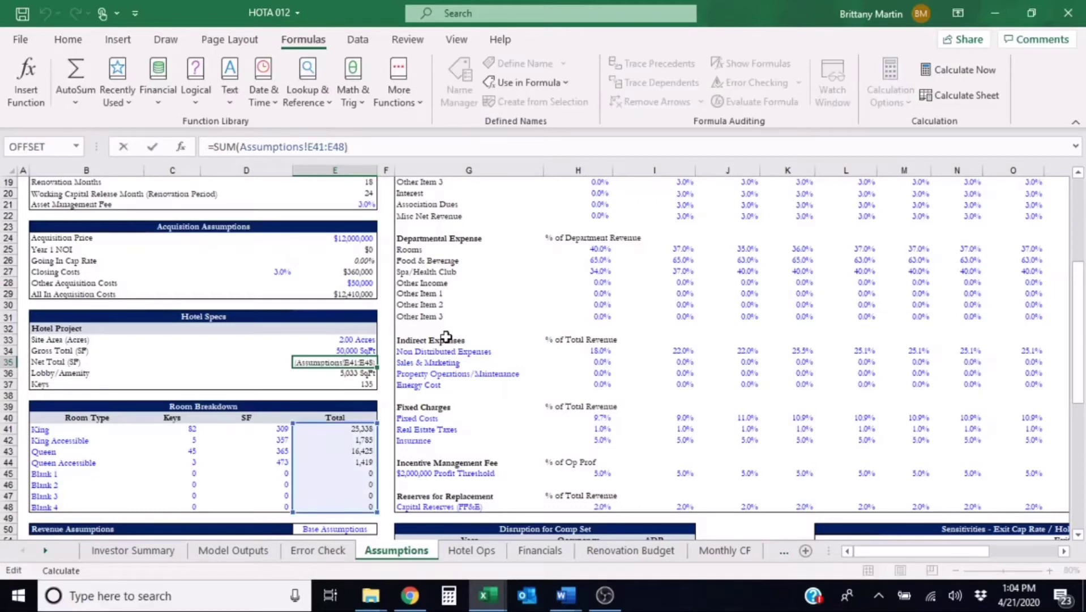
key("Escape")
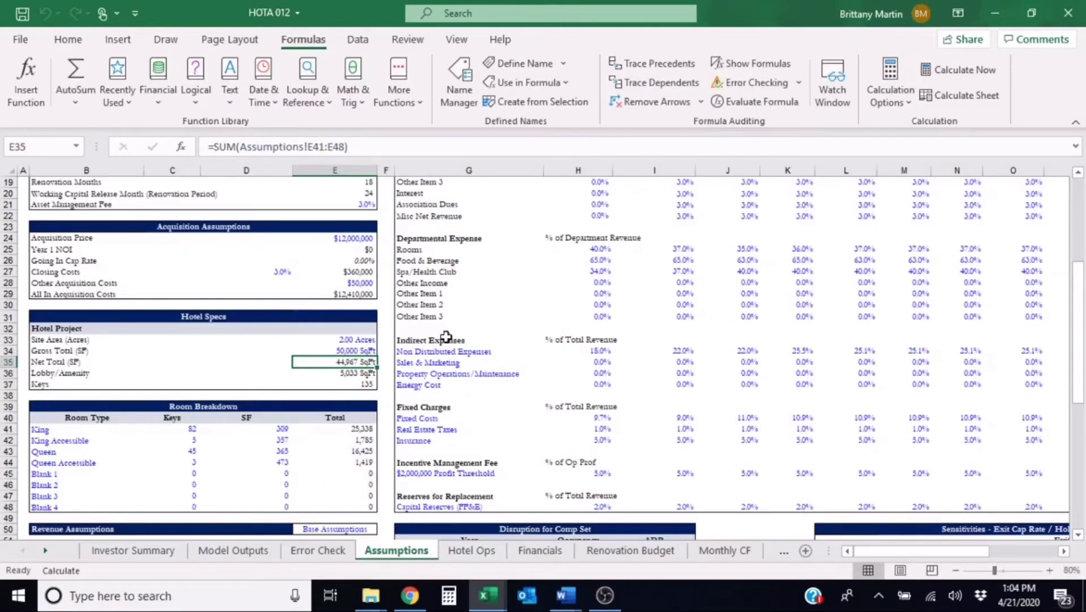
key("Down")
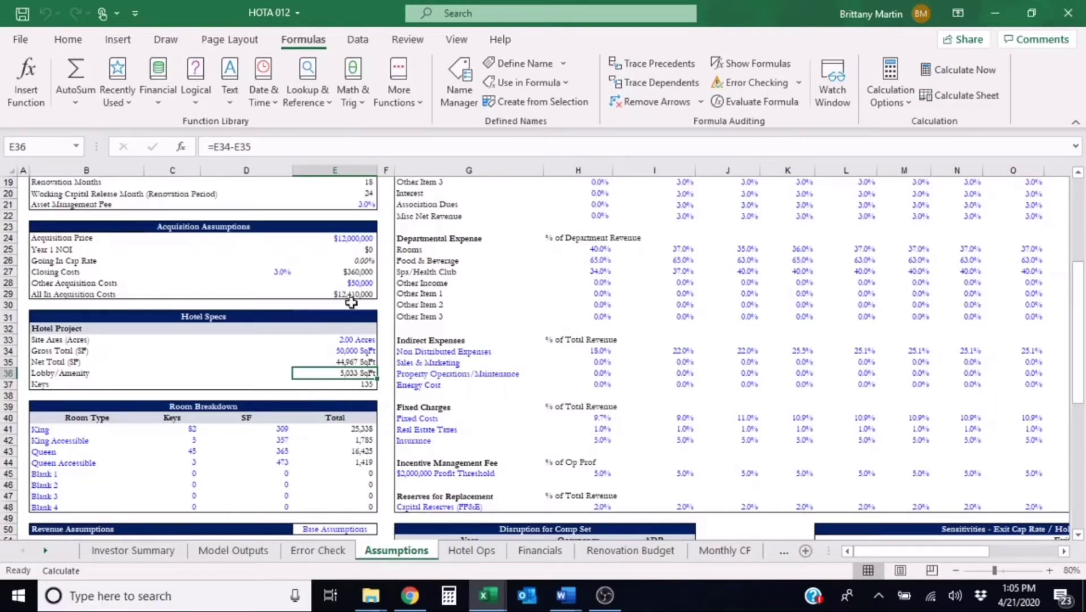
key("Down")
key("Up")
left_click(306, 149)
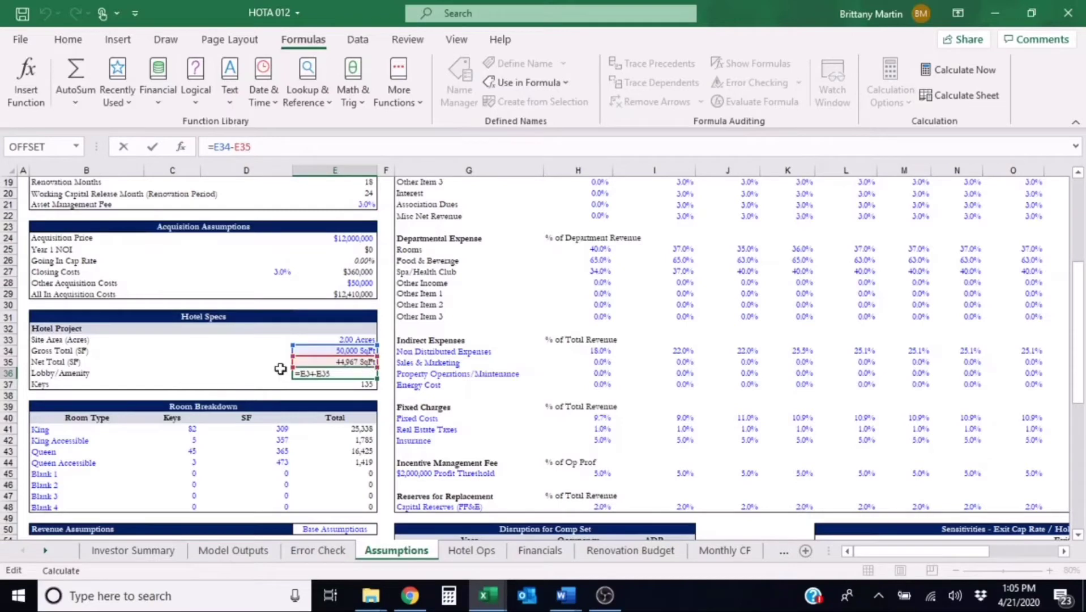
key("ctrl+Return")
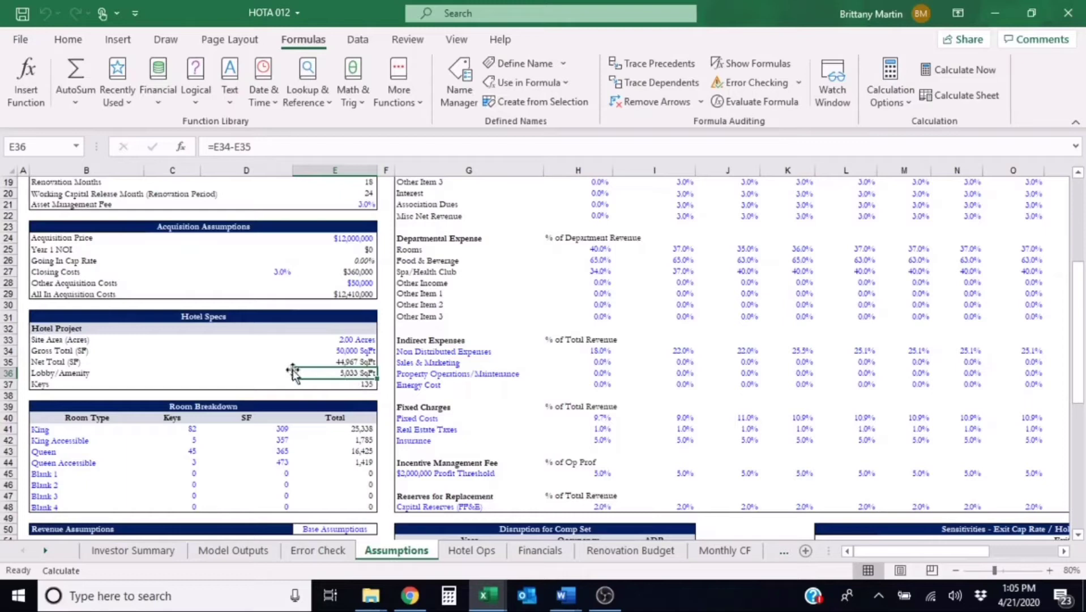
key("F2")
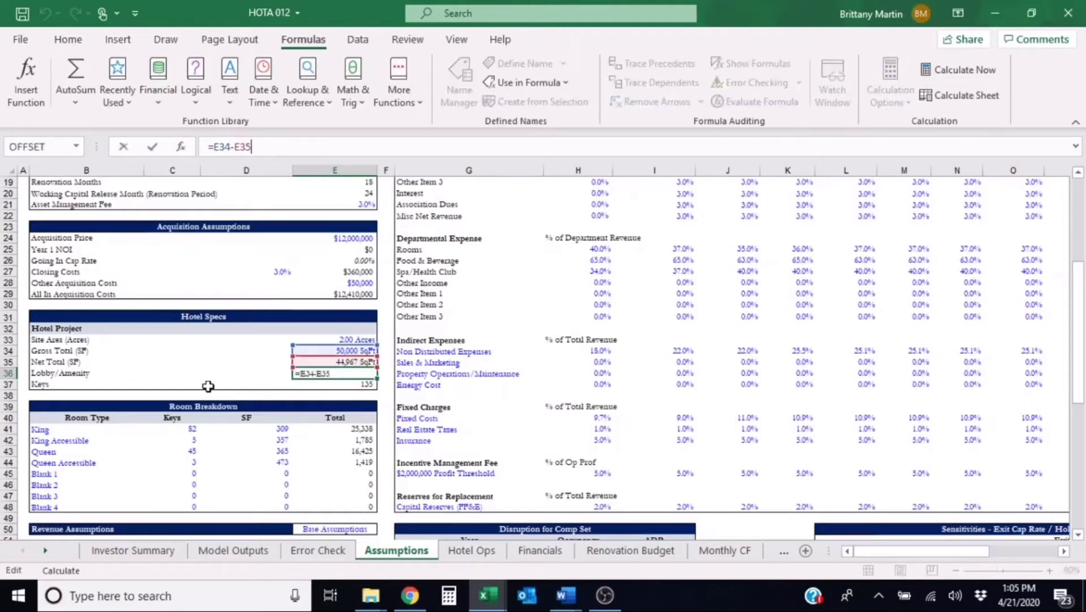
key("Escape")
key("Up")
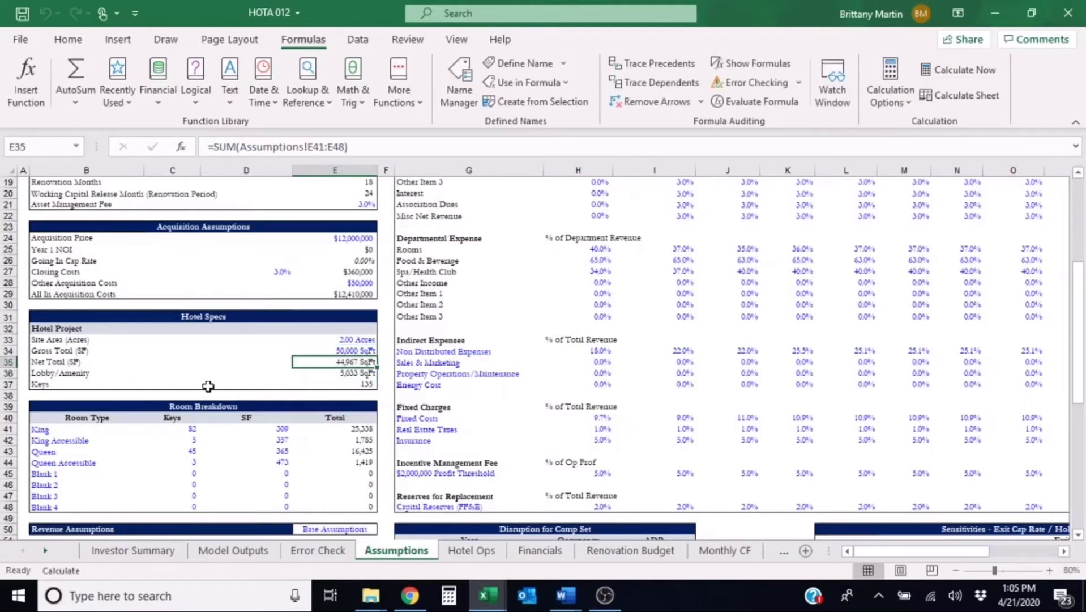
key("F2")
key("Escape")
key("Down")
key("F2")
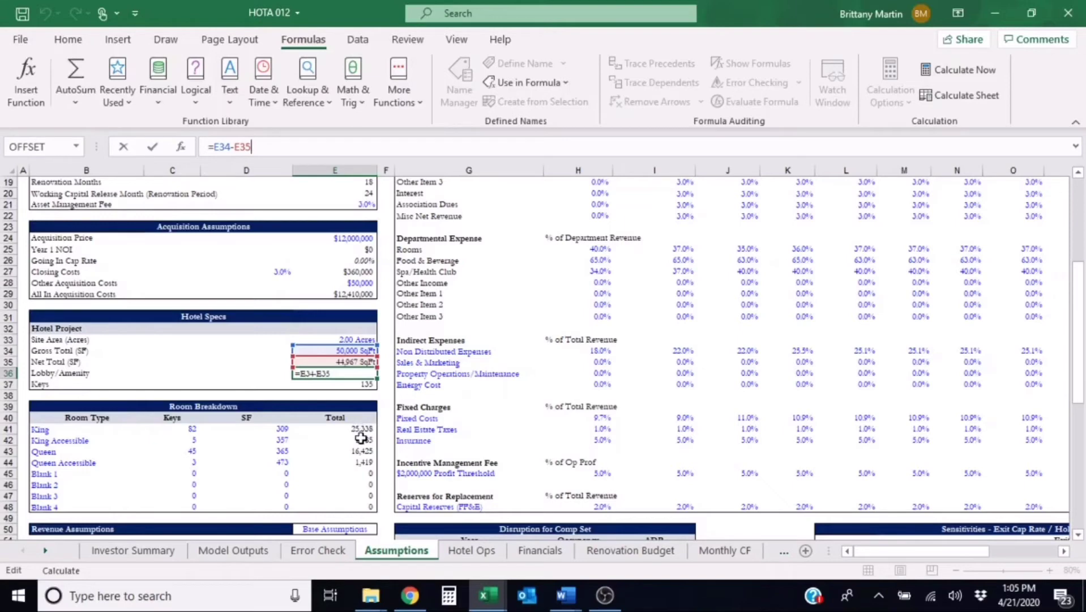
key("ctrl+Return")
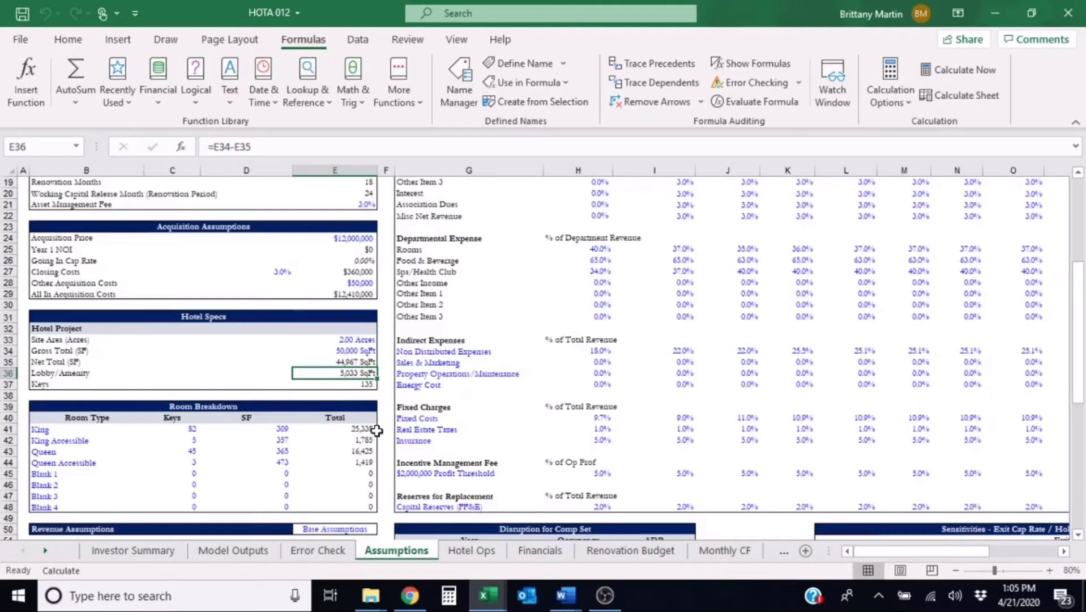
- Check the 50,000 gross and 44,967 net SF figures, then view the Renovation Budget sheet
left_click(350, 350)
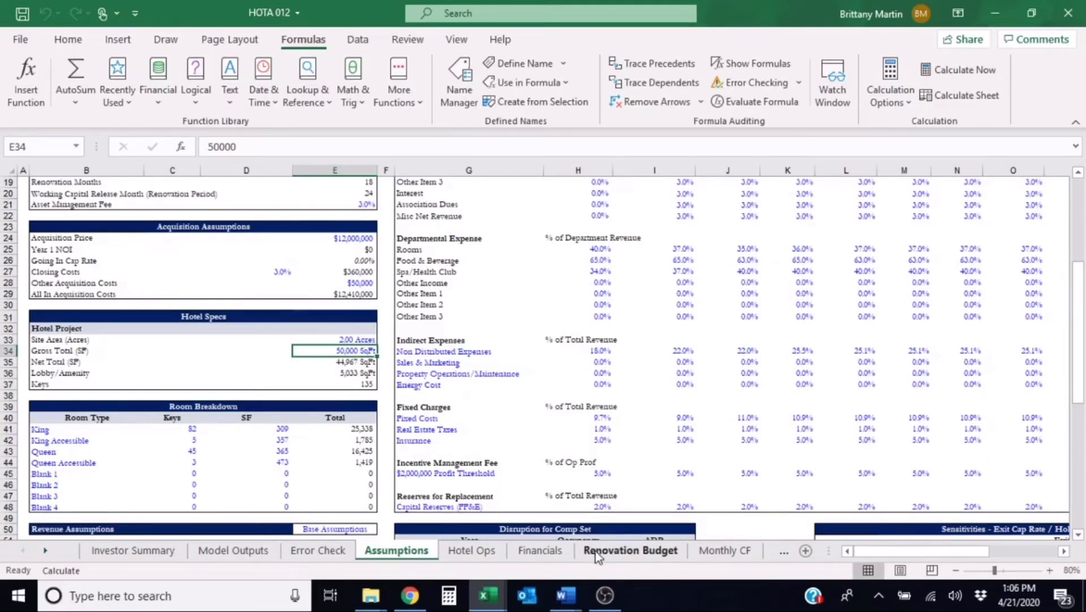
left_click(356, 373)
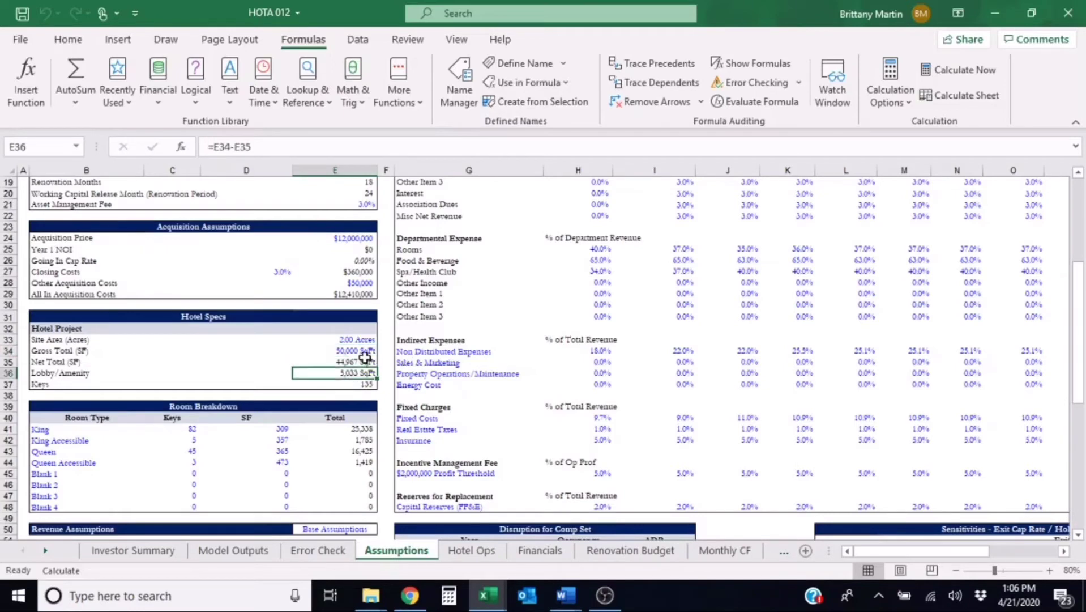
left_click_drag(367, 351, 370, 361)
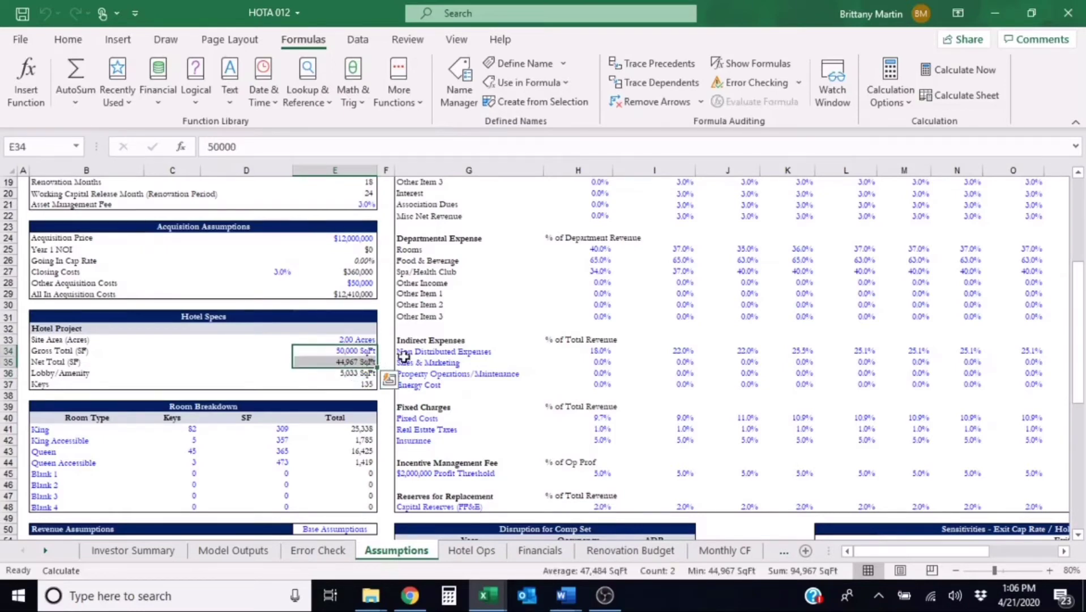
left_click(358, 351)
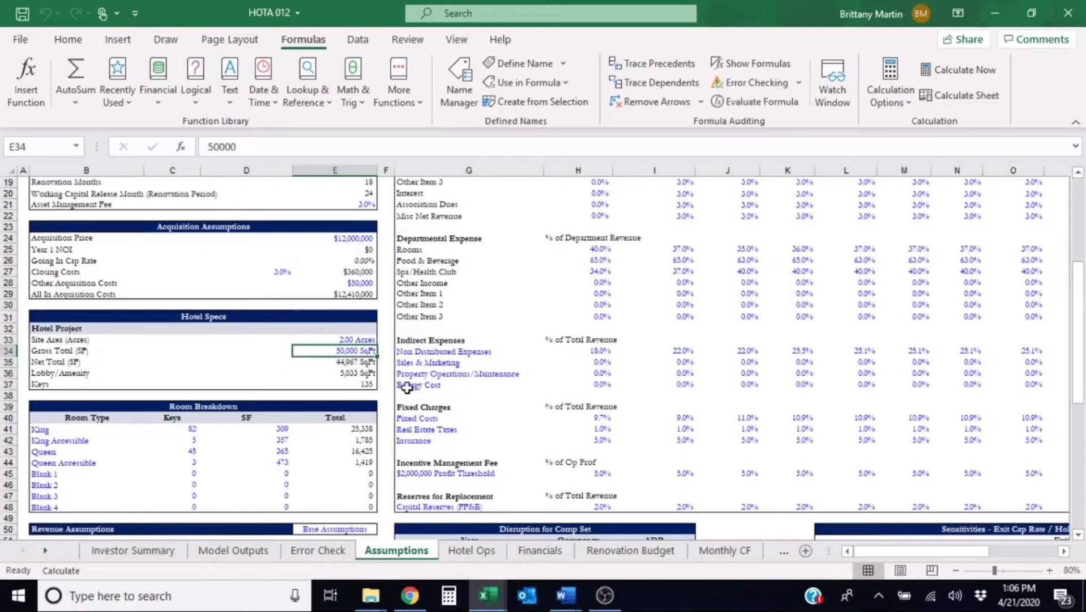
left_click(635, 549)
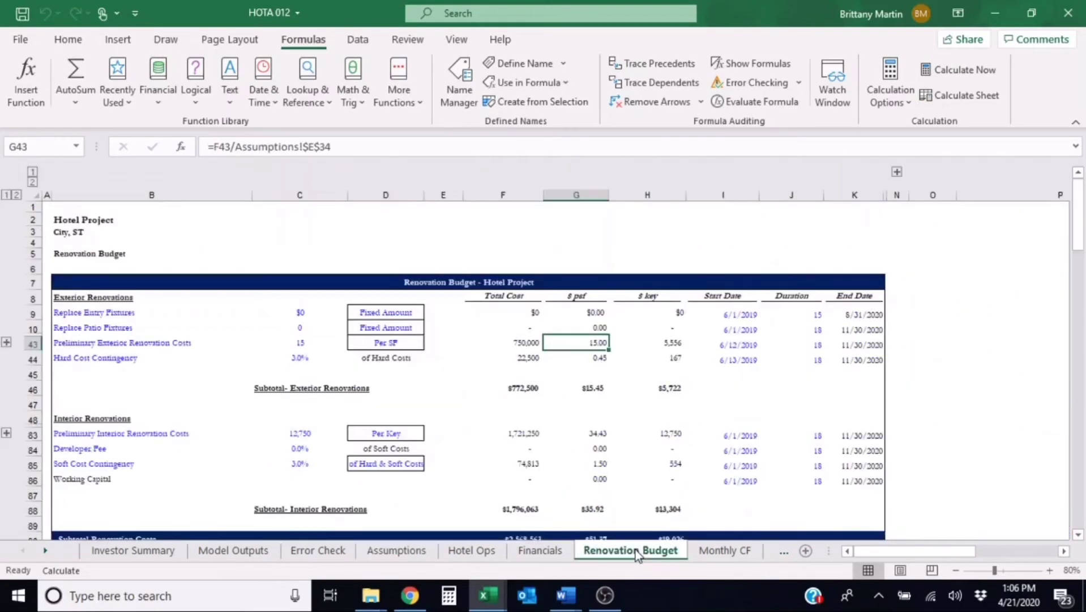
left_click(300, 344)
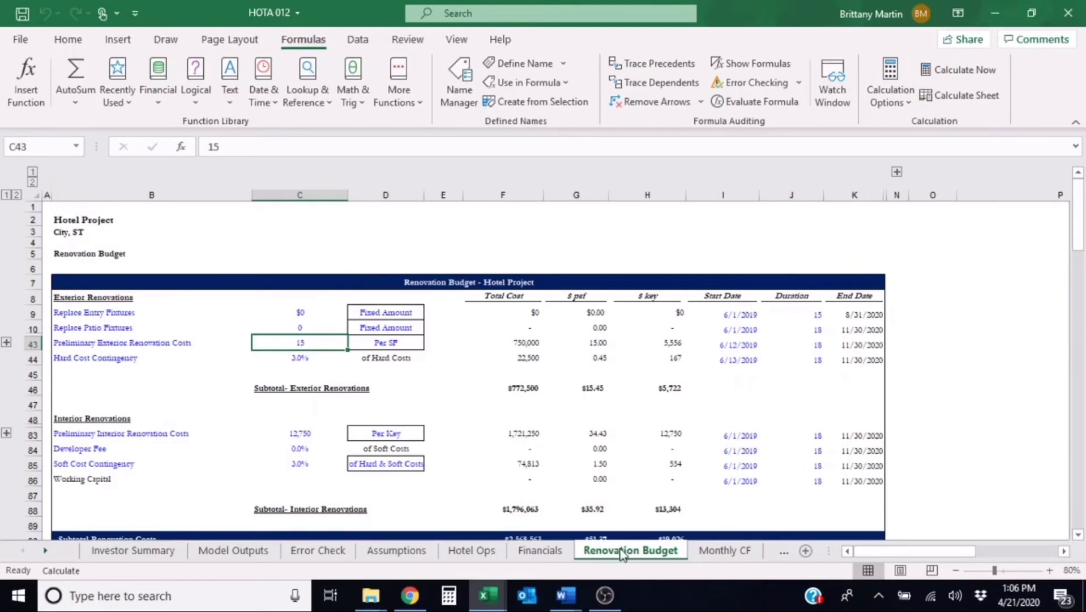
left_click(304, 316)
left_click(309, 345)
left_click(376, 342)
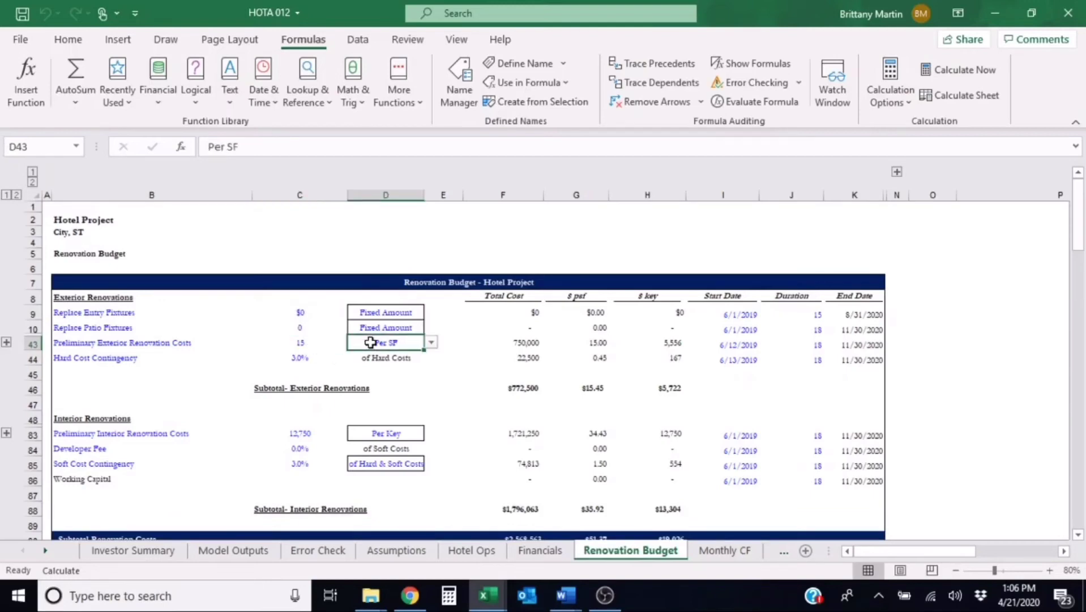
left_click(434, 343)
left_click(292, 343)
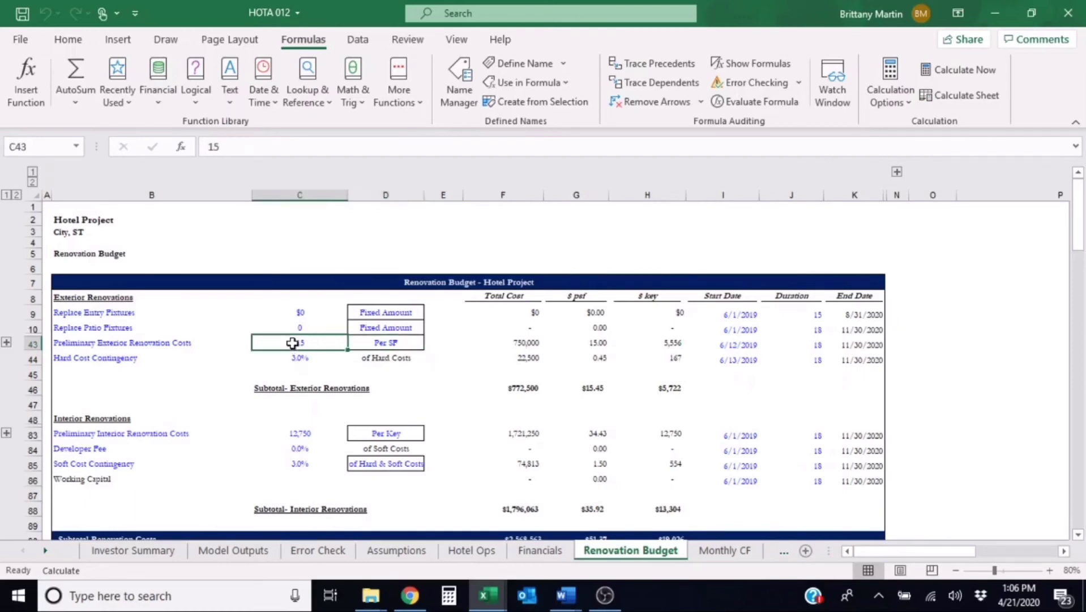
left_click(374, 343)
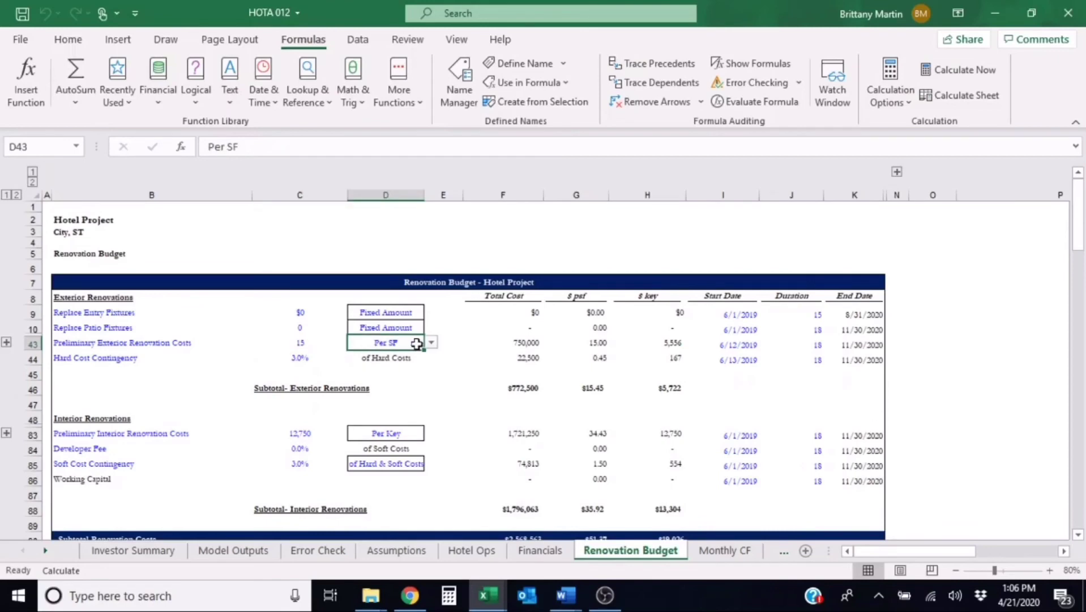
left_click(530, 345)
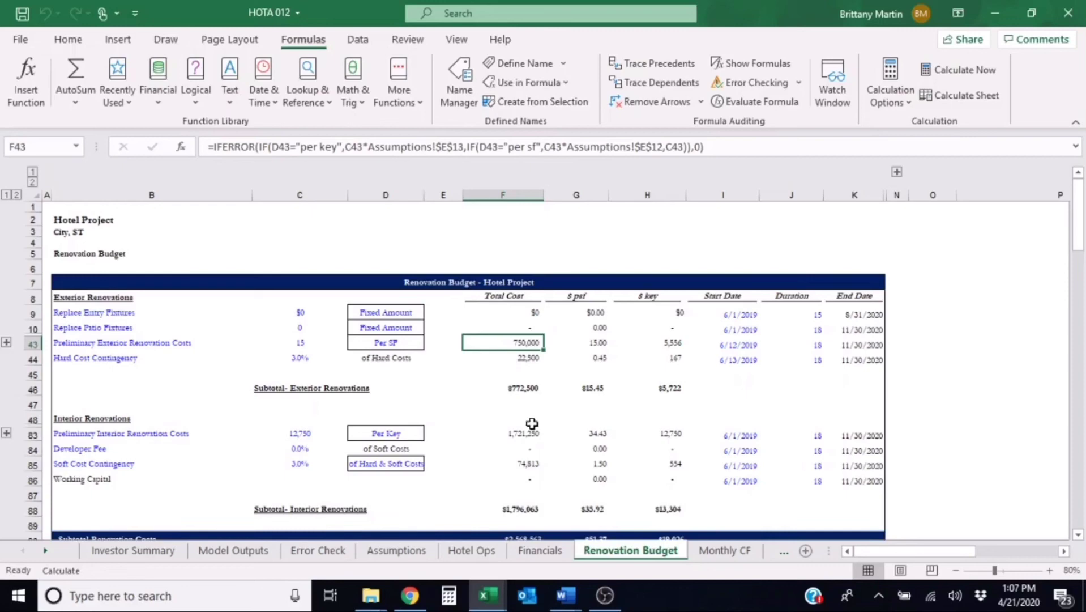
- Return to the Assumptions sheet's 50,000 SqFt Gross Total input
left_click(418, 549)
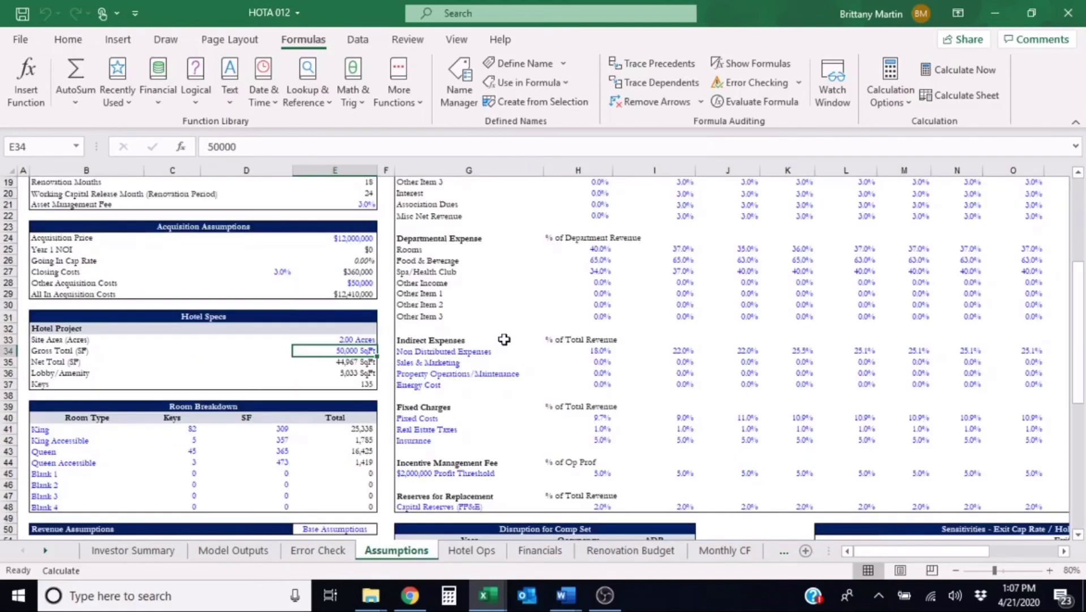